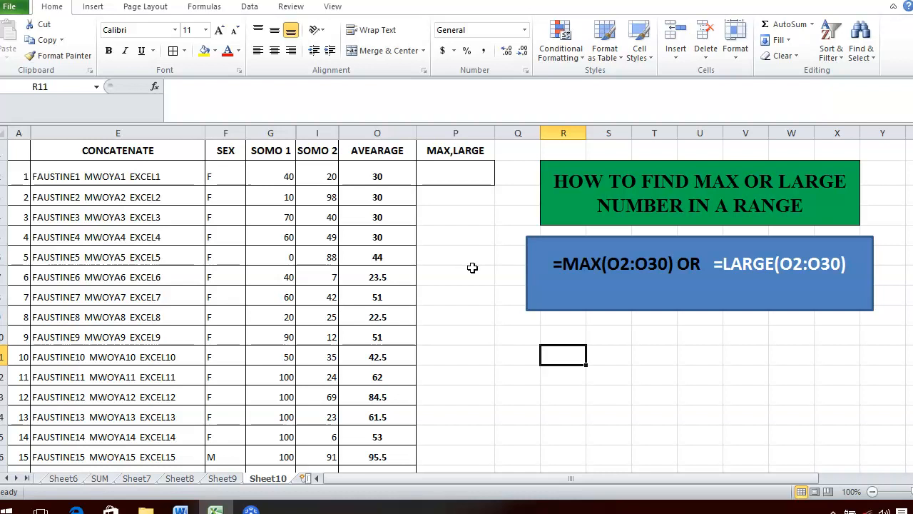
Step: Review the AVEARAGE column values, then select cell P2 for the result
{"action": "left_click", "coordinate": [471, 273]}
{"action": "left_click", "coordinate": [460, 182]}
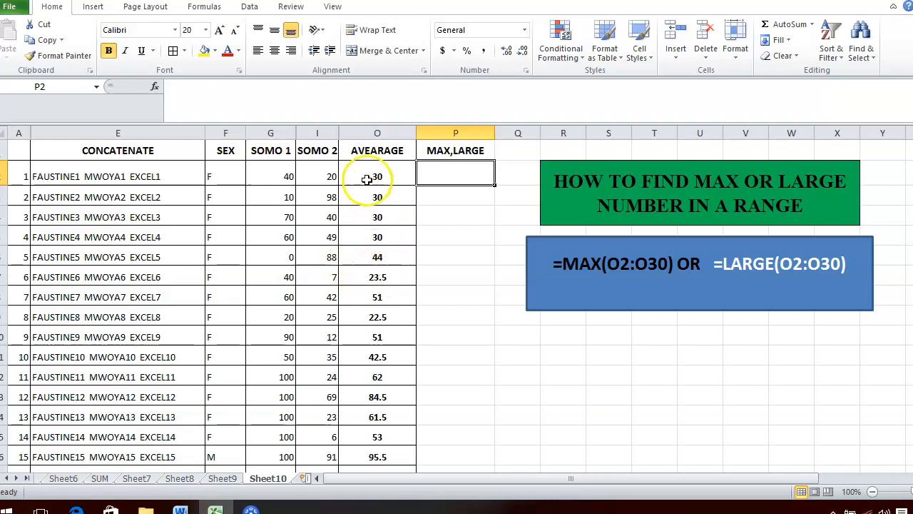
{"action": "left_click", "coordinate": [362, 133]}
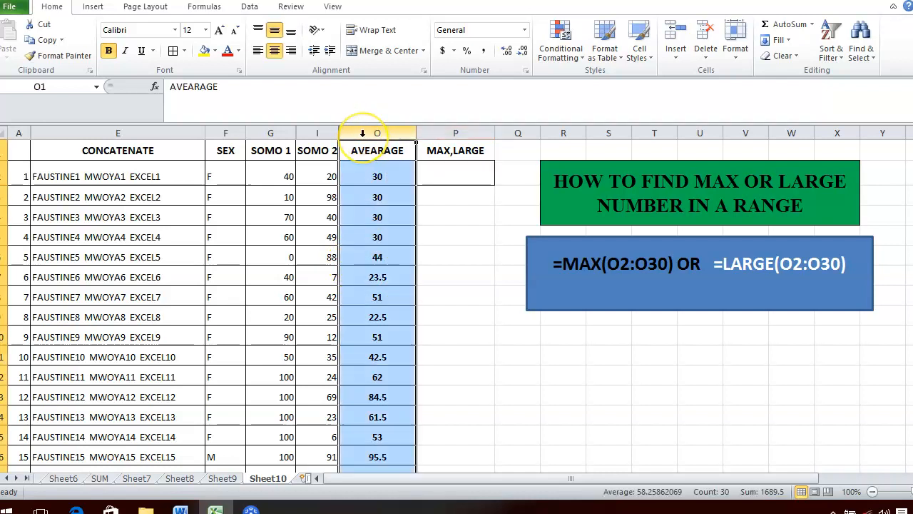
{"action": "left_click", "coordinate": [459, 167]}
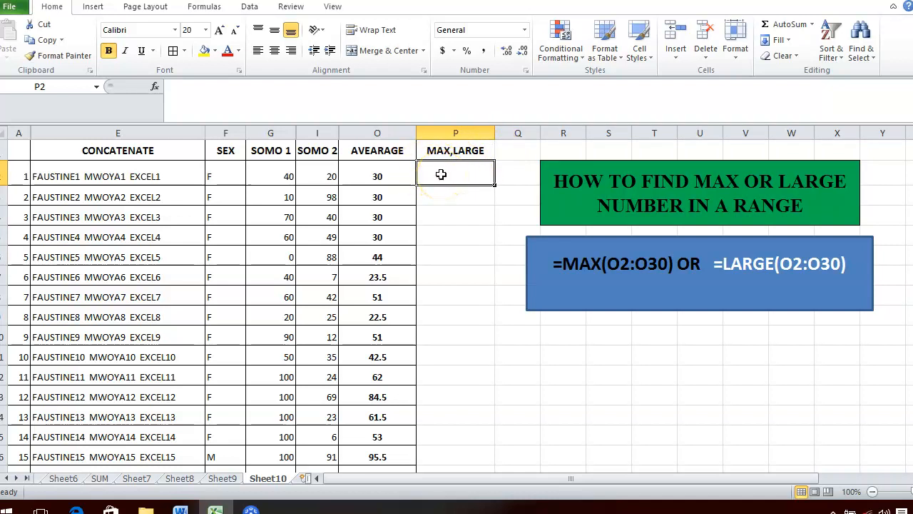
Step: Enter =MAX(O2:O30) in P2, showing the highest average 99.5
{"action": "type", "text": "="}
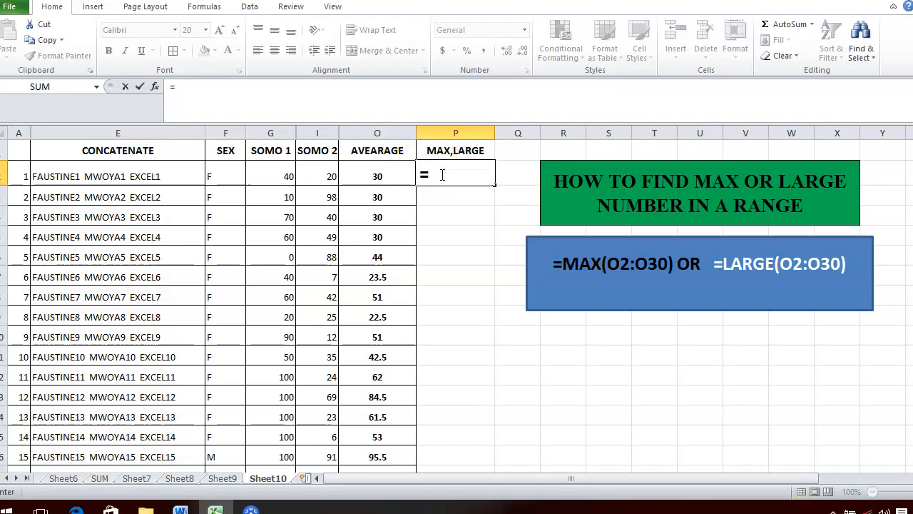
{"action": "type", "text": "MAX"}
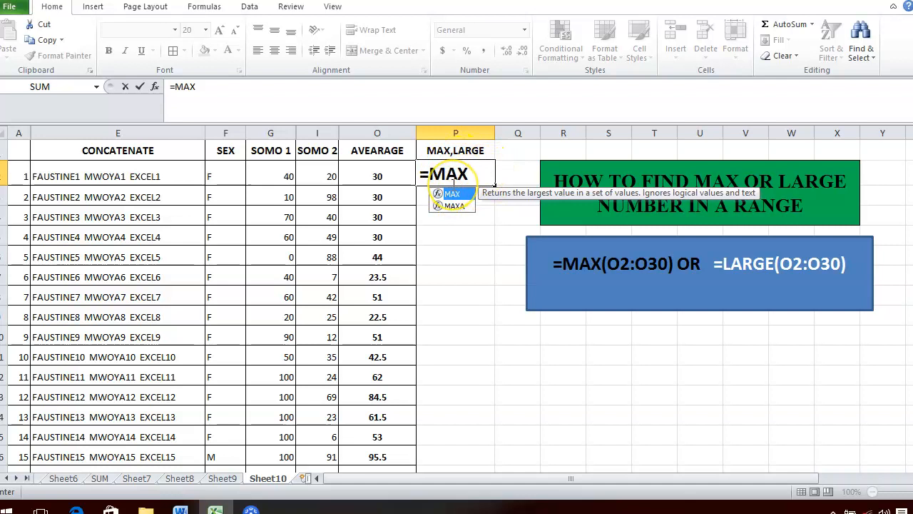
{"action": "type", "text": "("}
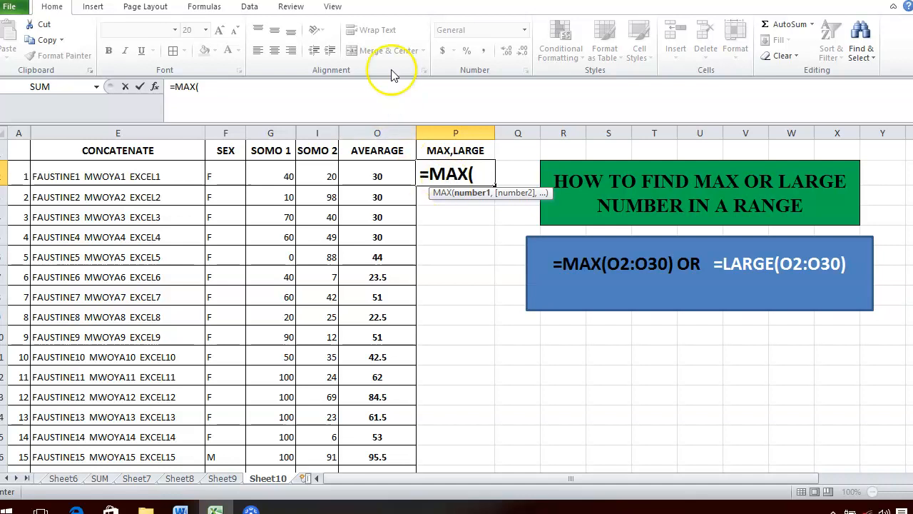
{"action": "left_click_drag", "start_coordinate": [369, 169], "coordinate": [377, 424]}
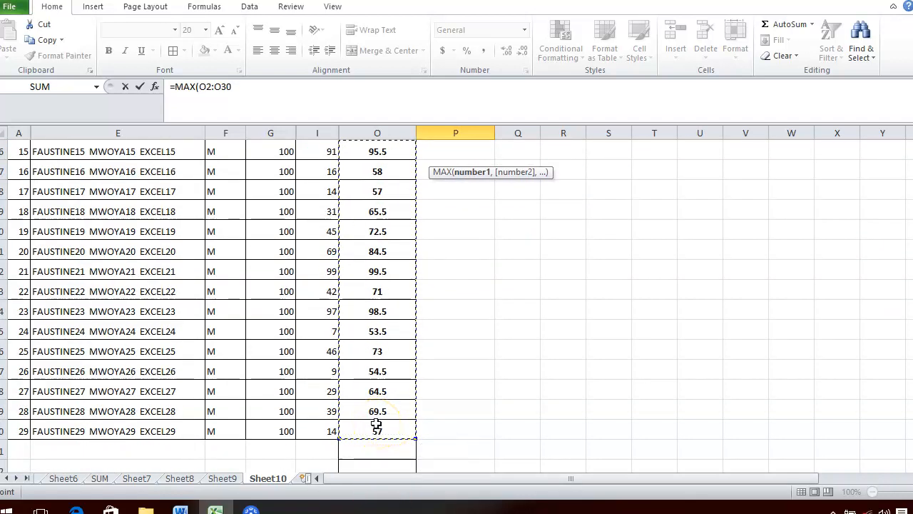
{"action": "key", "text": "Escape"}
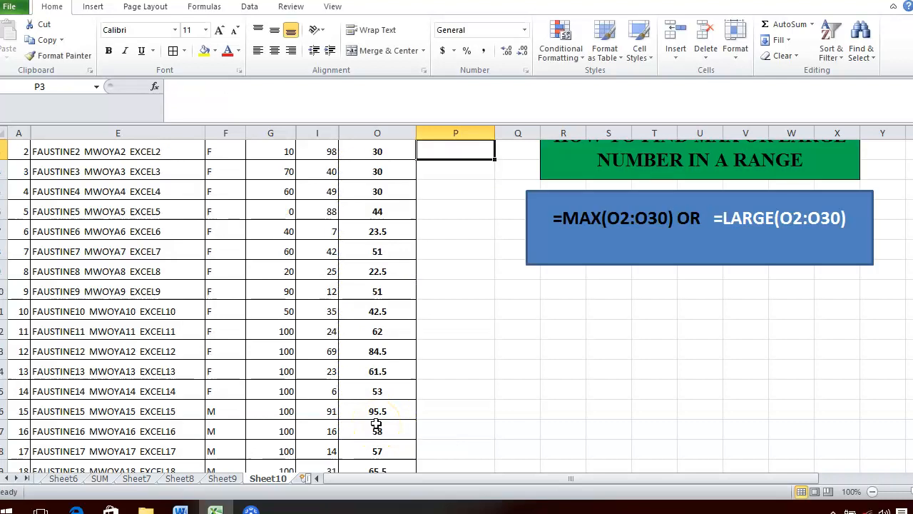
{"action": "key", "text": "Up"}
{"action": "key", "text": "Up"}
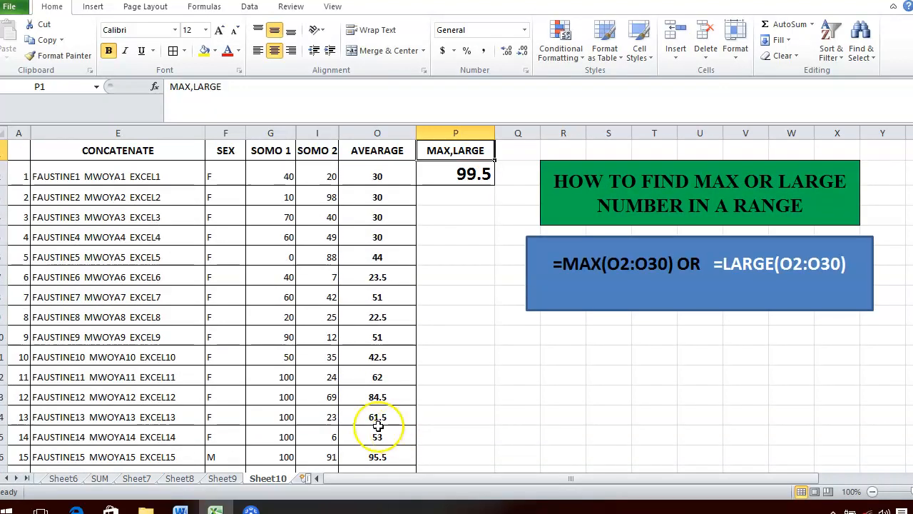
{"action": "left_click", "coordinate": [474, 175]}
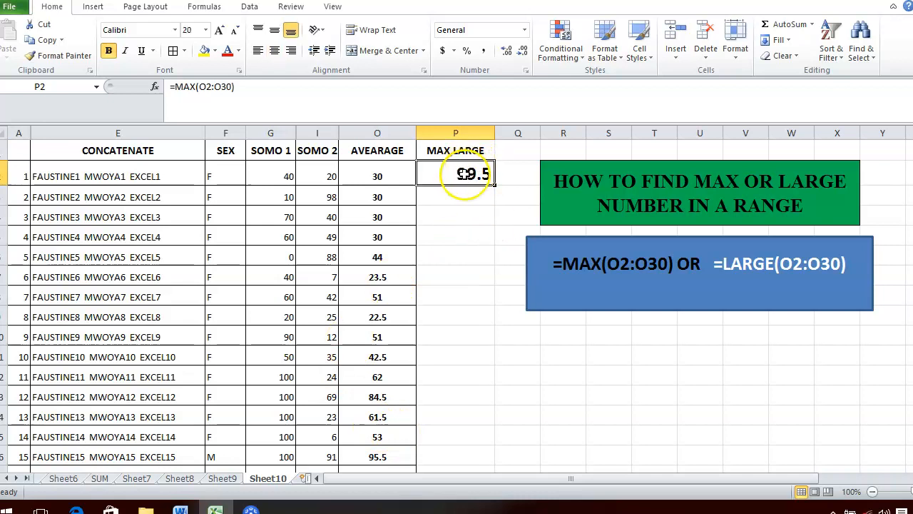
{"action": "left_click", "coordinate": [370, 142]}
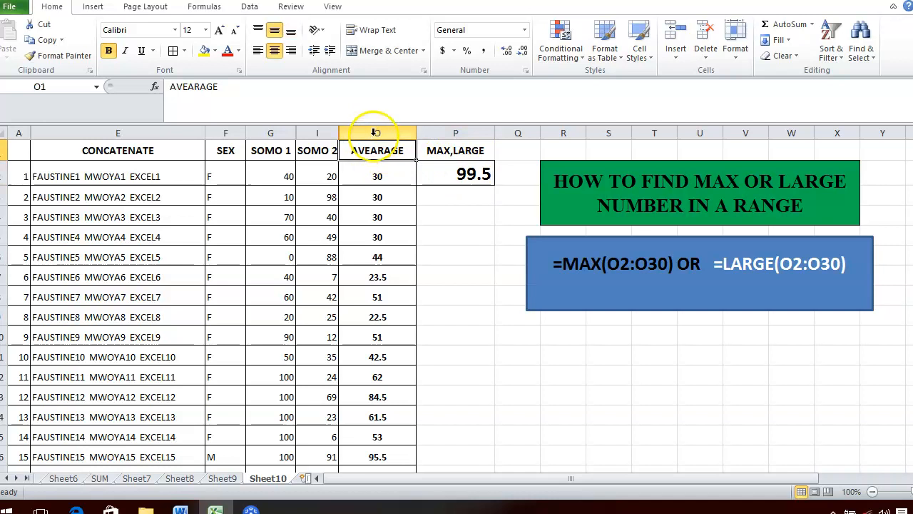
{"action": "key", "text": "ctrl+shift+Down"}
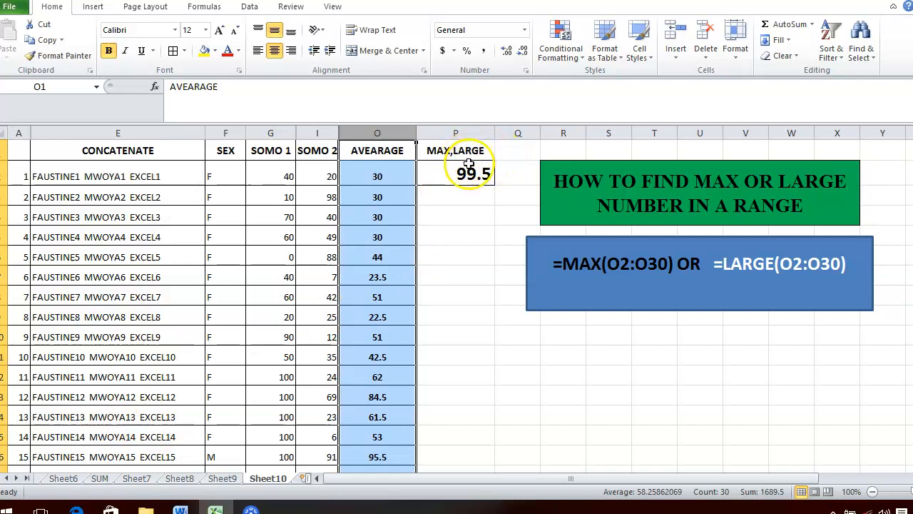
{"action": "left_click", "coordinate": [376, 176]}
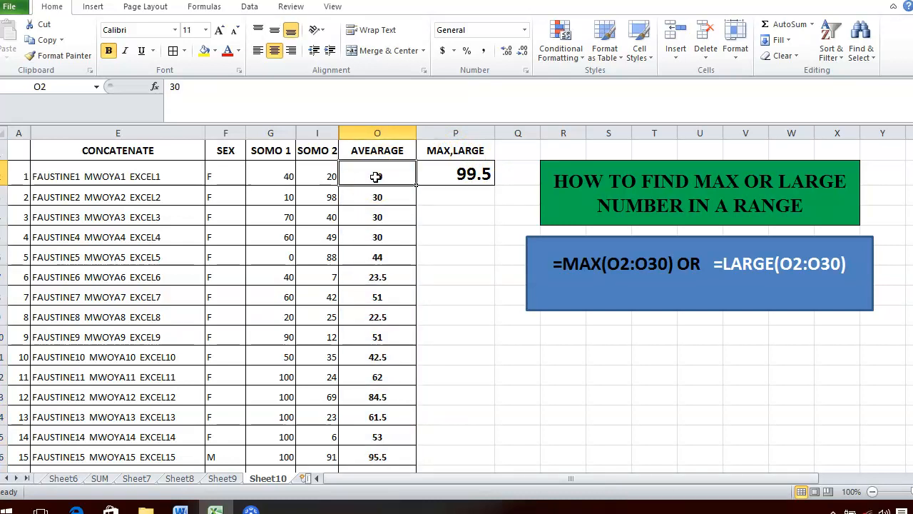
Step: Change O2 to 99.9 and check P2's maximum
{"action": "type", "text": "99/9"}
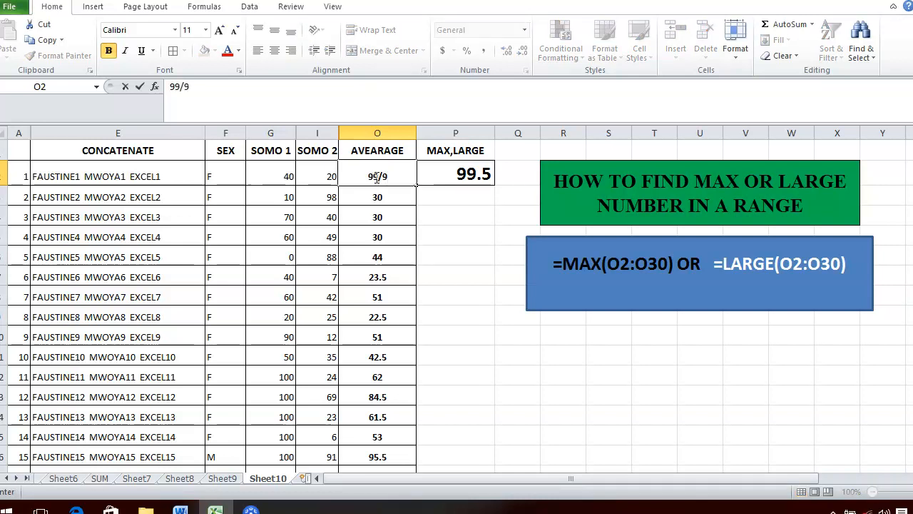
{"action": "key", "text": "BackSpace"}
{"action": "key", "text": "BackSpace"}
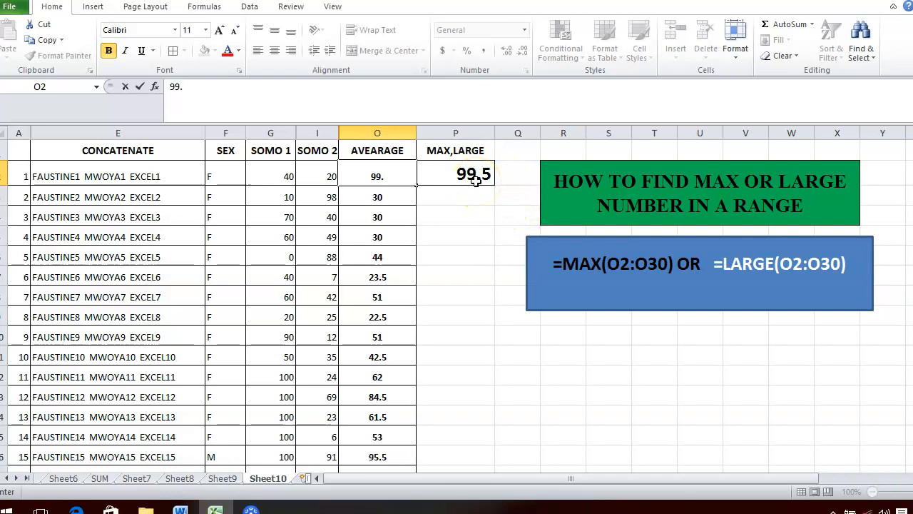
{"action": "key", "text": "Return"}
{"action": "left_click_drag", "start_coordinate": [491, 320], "coordinate": [470, 176]}
{"action": "left_click", "coordinate": [470, 178]}
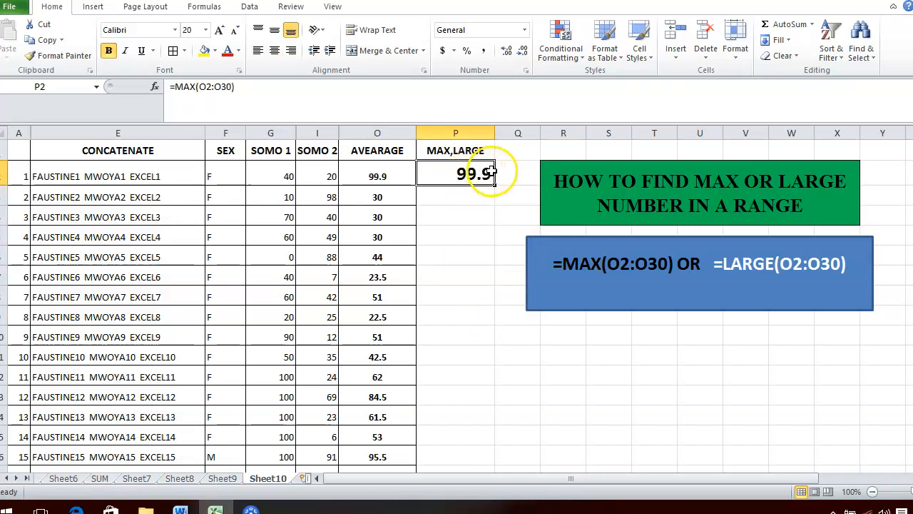
{"action": "left_click", "coordinate": [381, 173]}
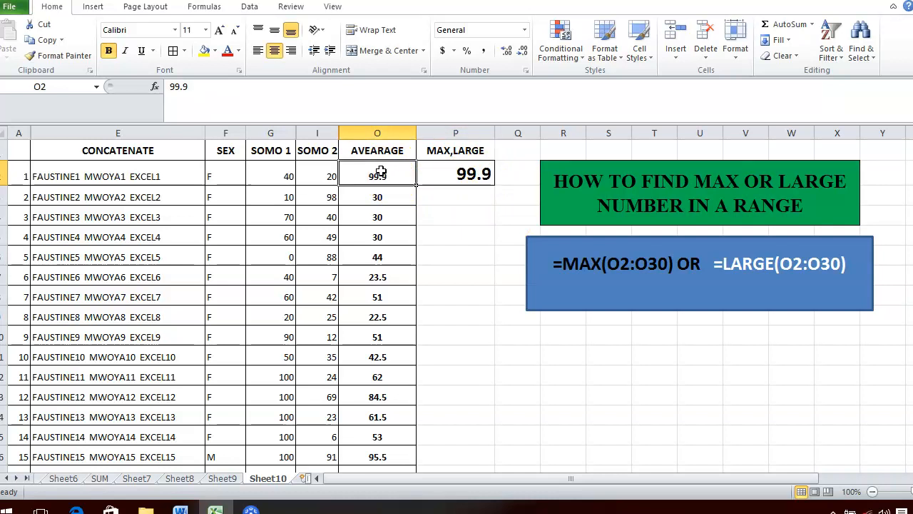
Step: Overwrite O13 with 120 so P2's MAX result updates to 120
{"action": "left_click", "coordinate": [370, 395]}
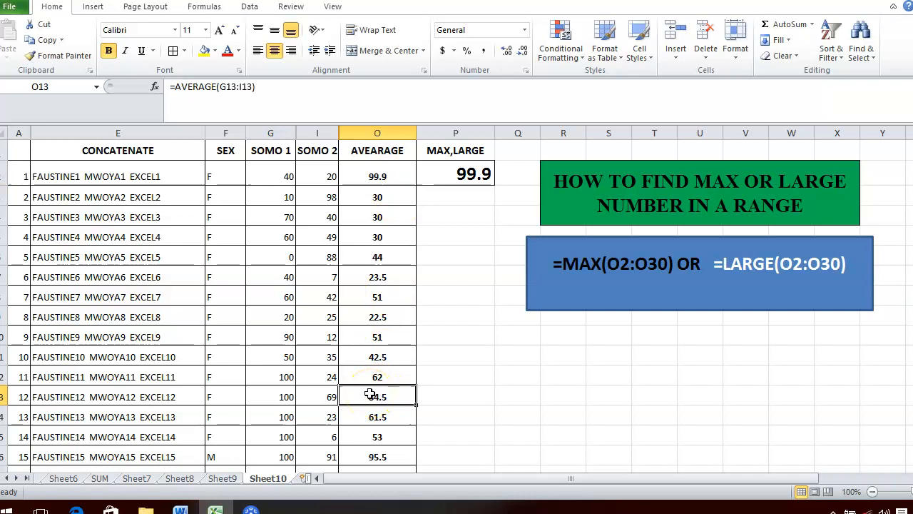
{"action": "type", "text": "1"}
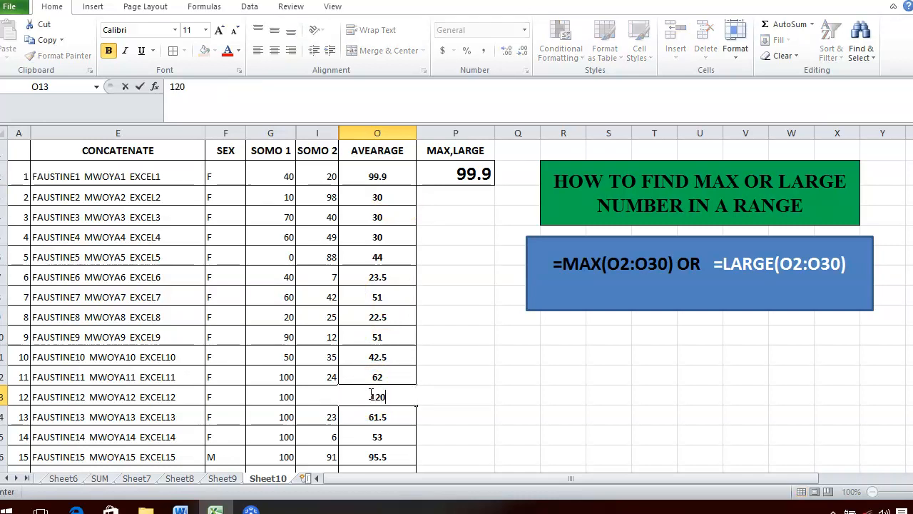
{"action": "type", "text": "20"}
{"action": "key", "text": "Return"}
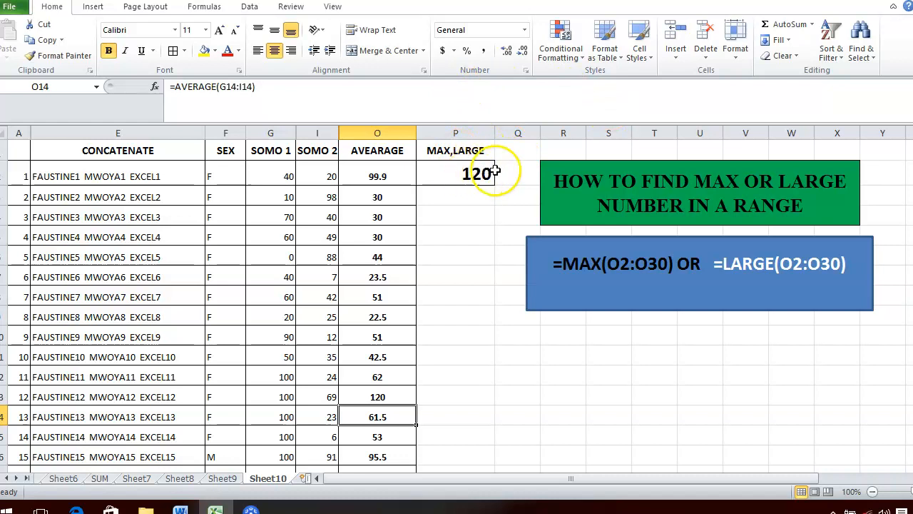
{"action": "left_click", "coordinate": [365, 133]}
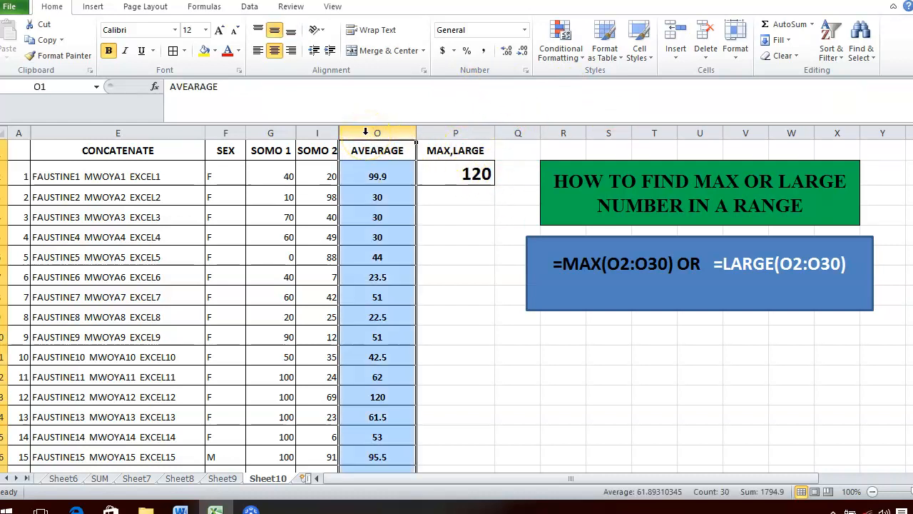
{"action": "left_click", "coordinate": [456, 196]}
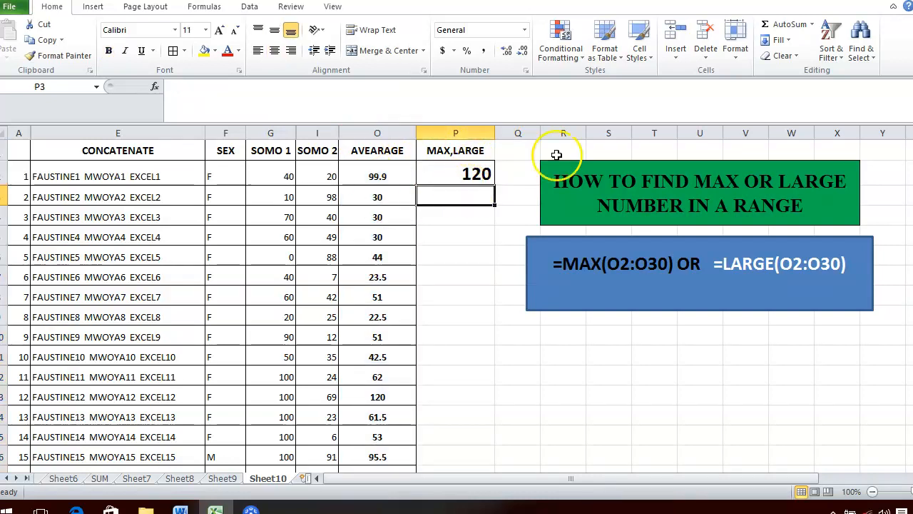
{"action": "left_click", "coordinate": [447, 169]}
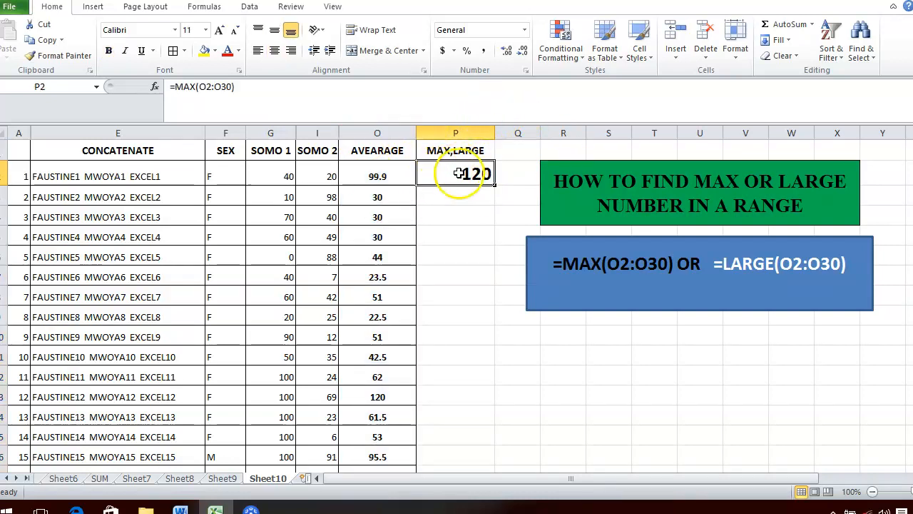
{"action": "left_click", "coordinate": [245, 85]}
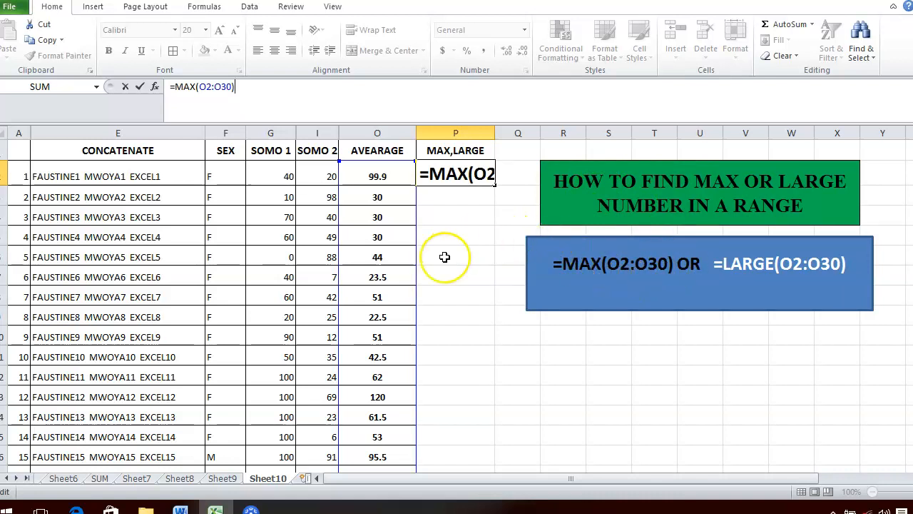
{"action": "key", "text": "Return"}
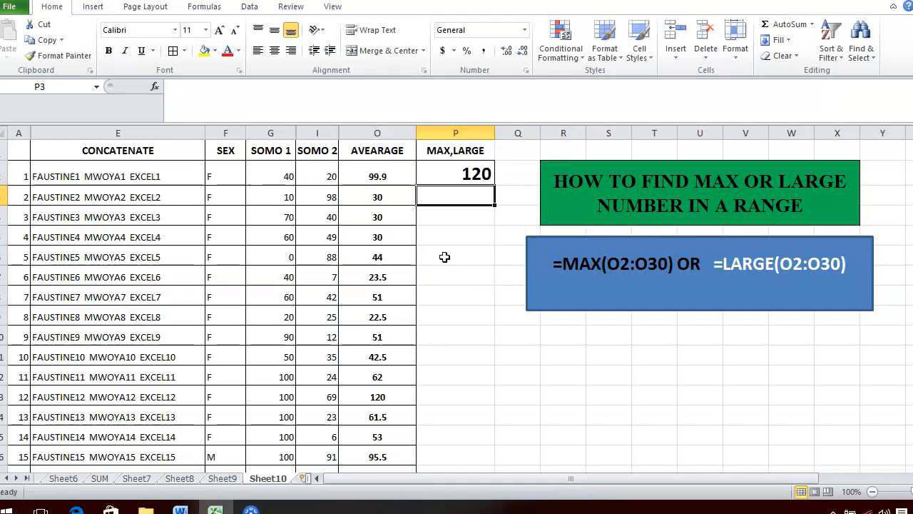
{"action": "left_click", "coordinate": [462, 174]}
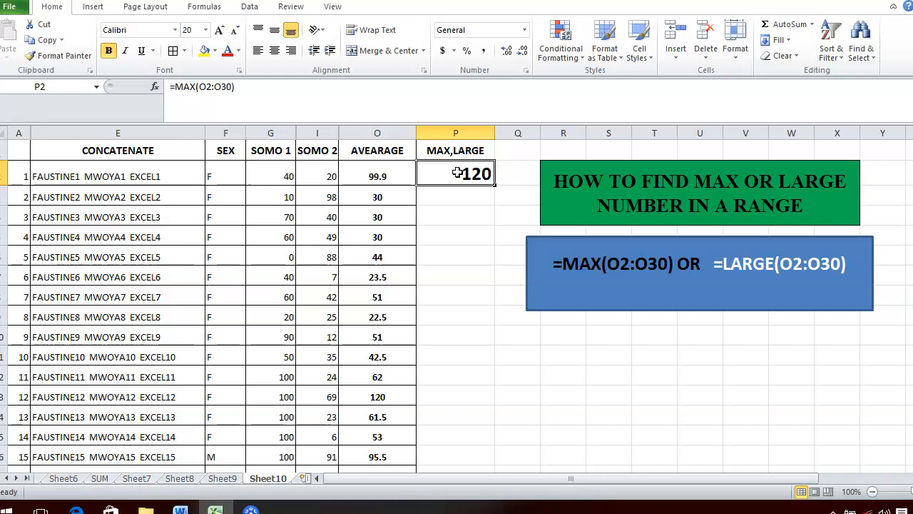
Step: Replace P2's MAX formula with =LARGE(O2:O30,1), returning 120
{"action": "key", "text": "Delete"}
{"action": "type", "text": "="}
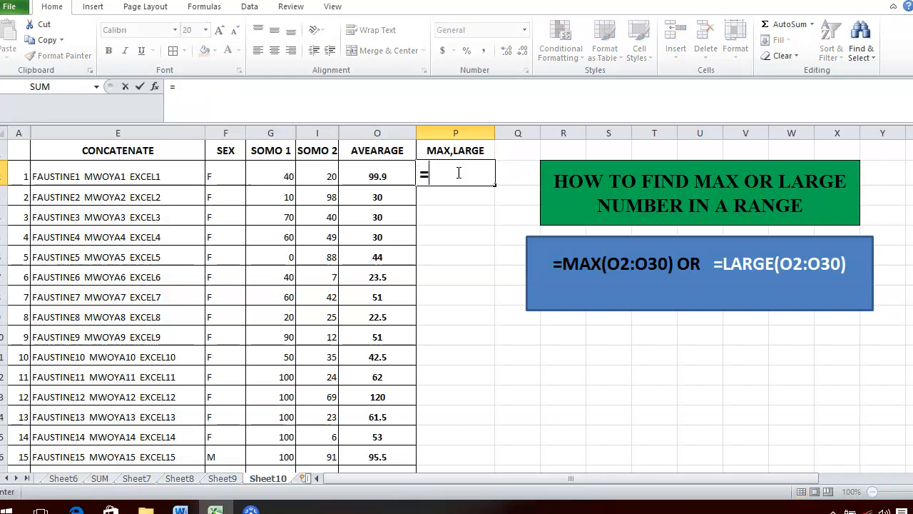
{"action": "type", "text": "LAR"}
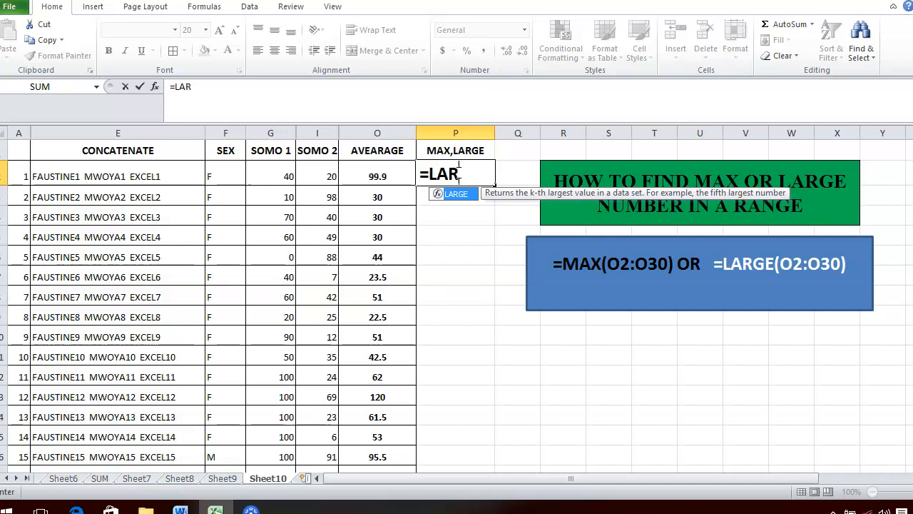
{"action": "type", "text": "GE("}
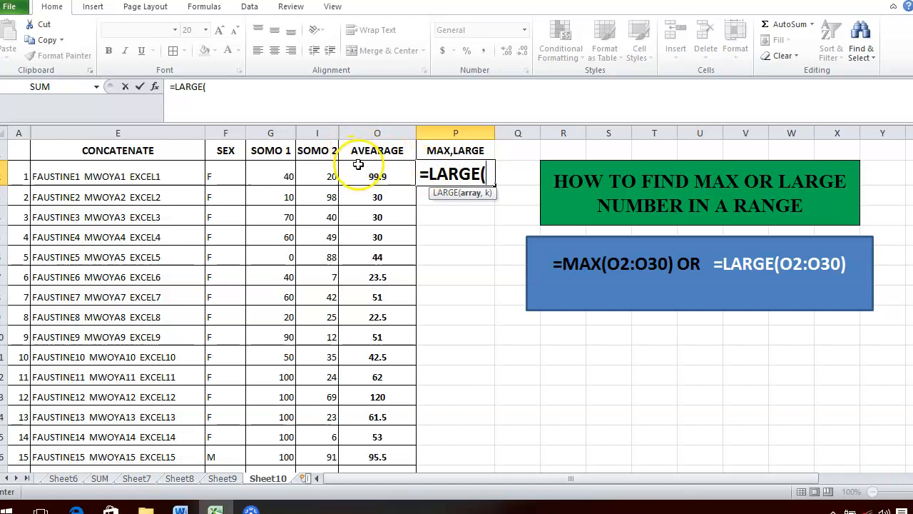
{"action": "left_click_drag", "start_coordinate": [358, 168], "coordinate": [376, 432]}
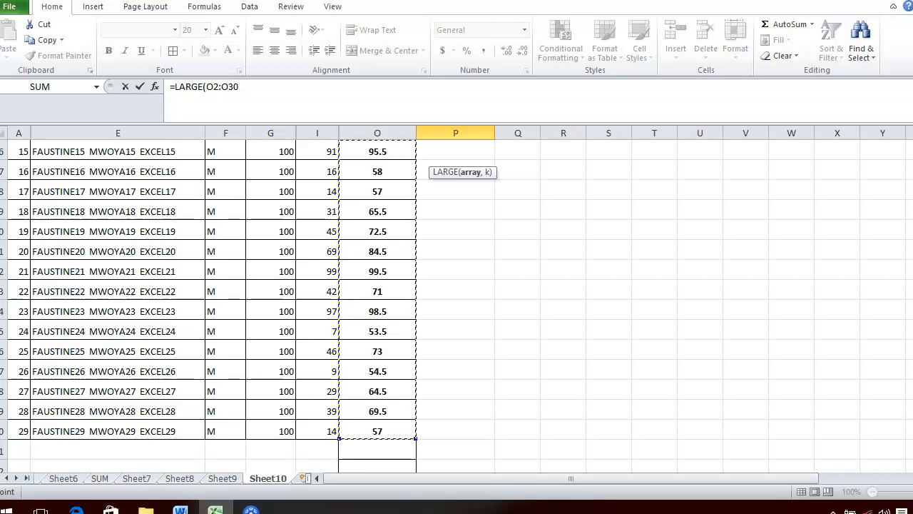
{"action": "left_click_drag", "start_coordinate": [912, 427], "coordinate": [912, 246]}
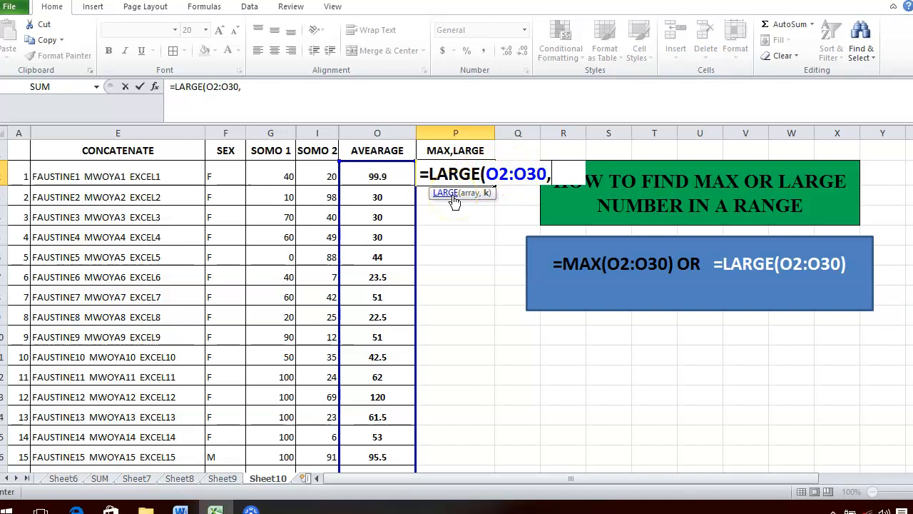
{"action": "type", "text": "1"}
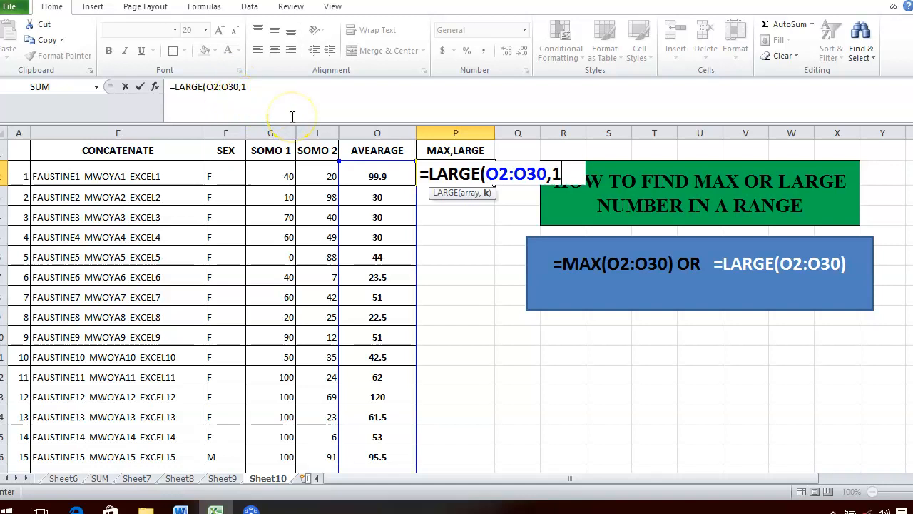
{"action": "key", "text": "Return"}
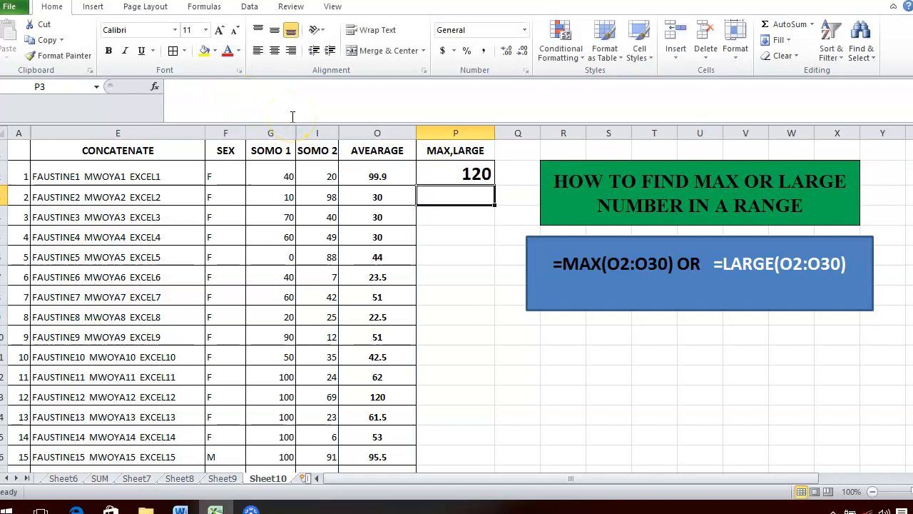
Step: Append ',1' to the blue text box's formula text so it matches P2
{"action": "left_click", "coordinate": [453, 176]}
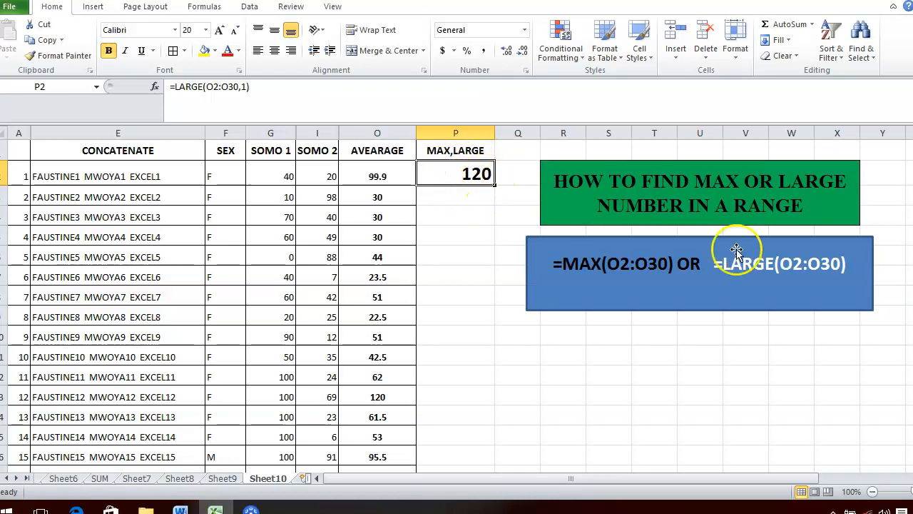
{"action": "left_click", "coordinate": [841, 263]}
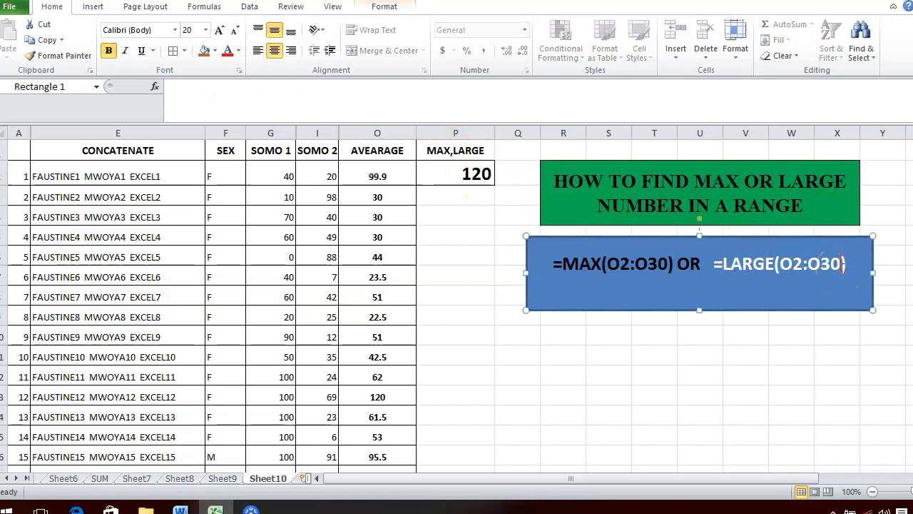
{"action": "type", "text": ",1"}
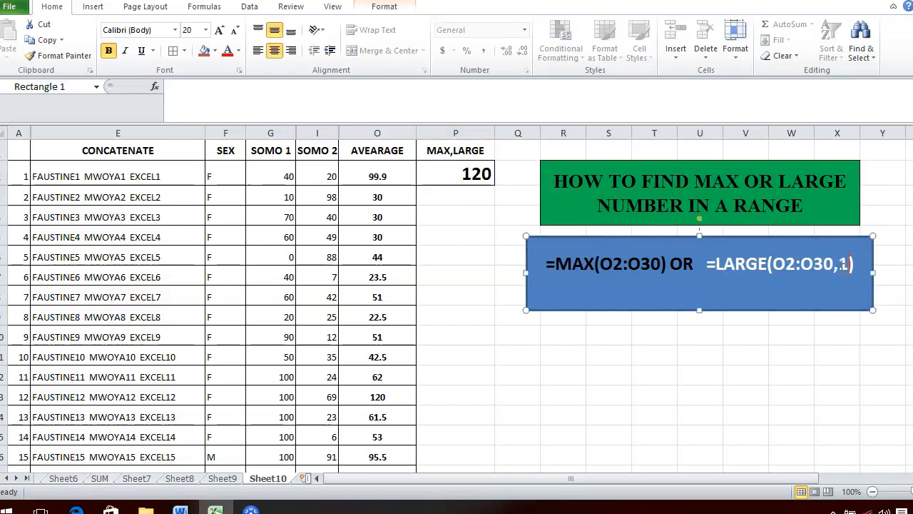
{"action": "left_click", "coordinate": [798, 394]}
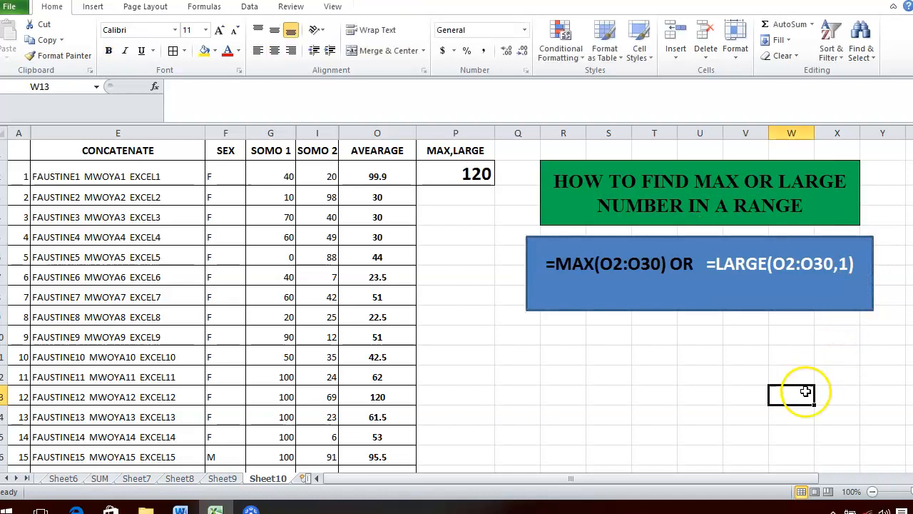
{"action": "left_click", "coordinate": [471, 178]}
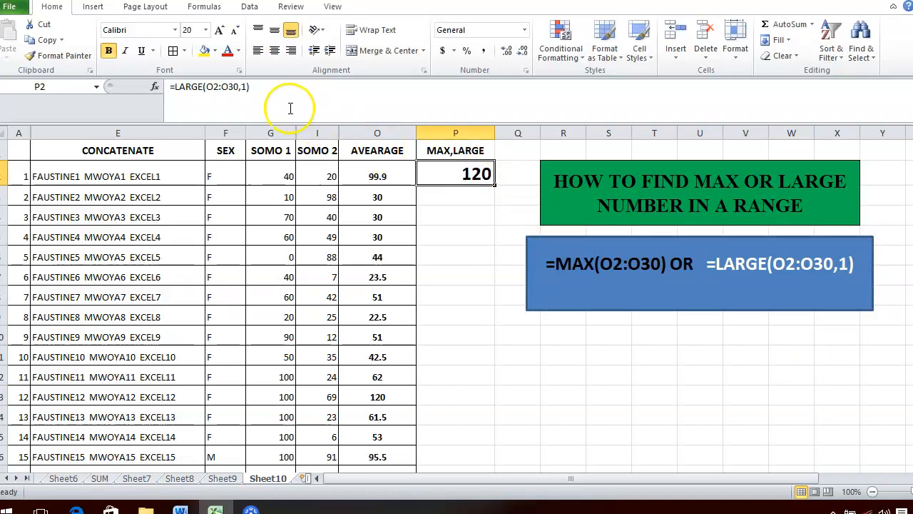
Step: Change the k argument of P2's LARGE formula to 2
{"action": "left_click", "coordinate": [246, 86]}
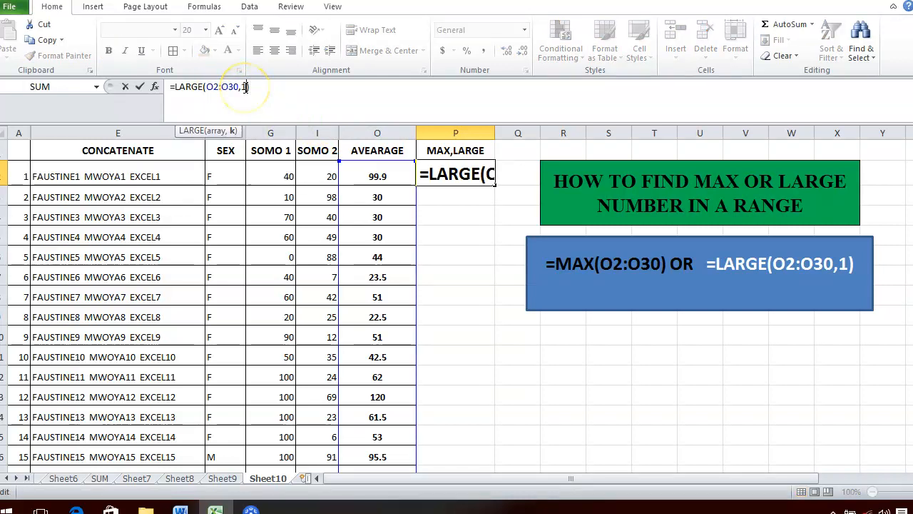
{"action": "key", "text": "BackSpace"}
{"action": "type", "text": "2"}
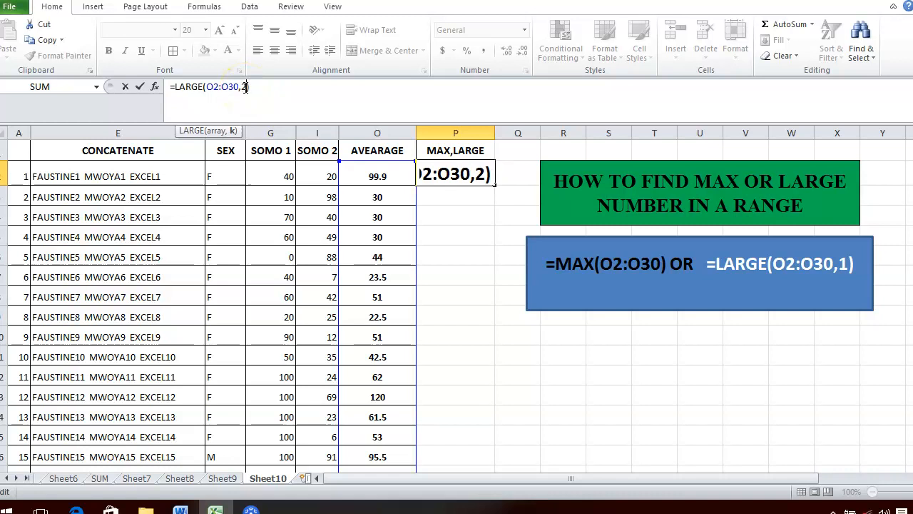
{"action": "key", "text": "Return"}
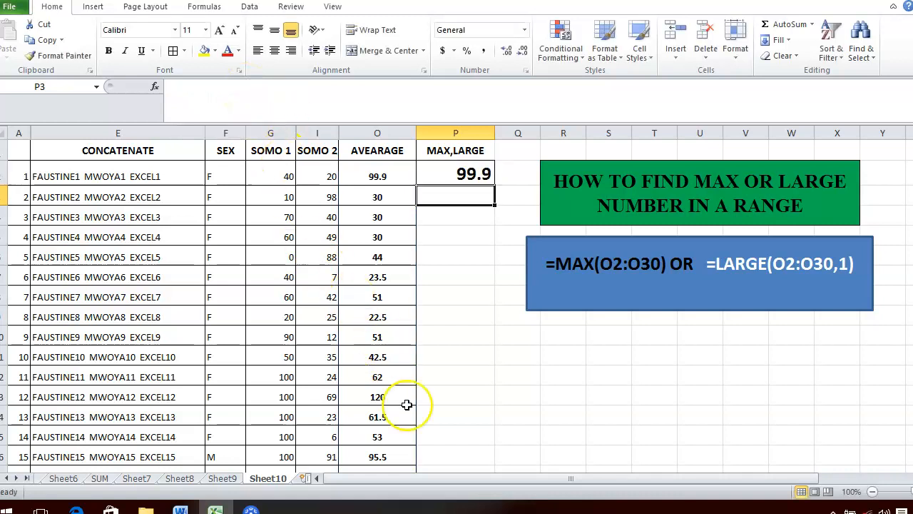
{"action": "left_click", "coordinate": [4, 397]}
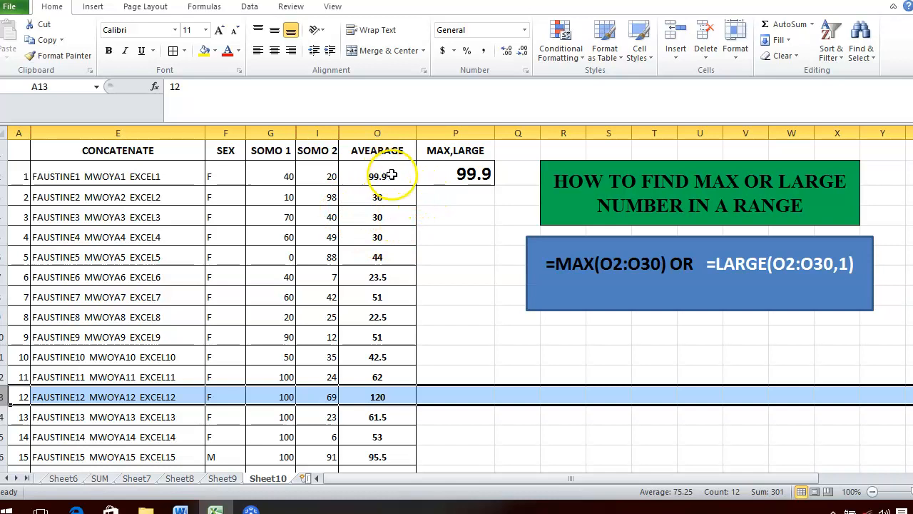
Step: Set k to 3 so P2 returns 99.5, the third-largest average
{"action": "left_click", "coordinate": [483, 174]}
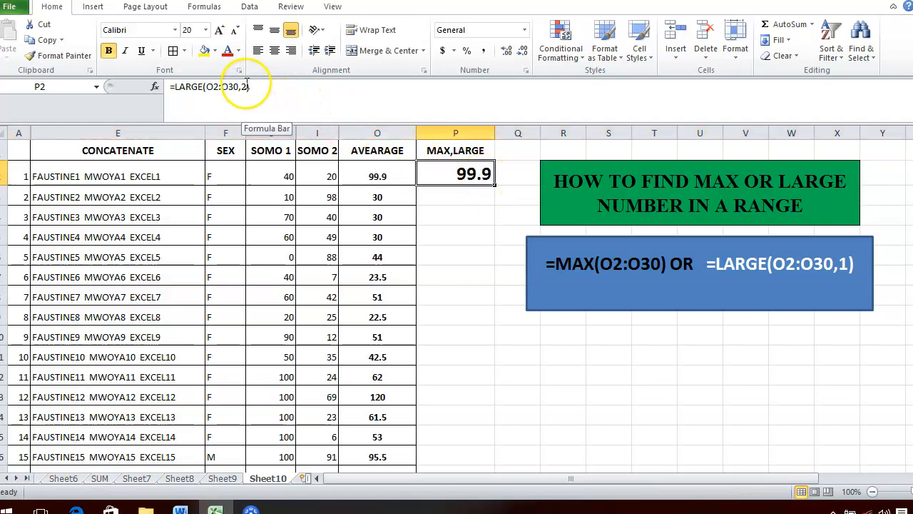
{"action": "left_click", "coordinate": [246, 86]}
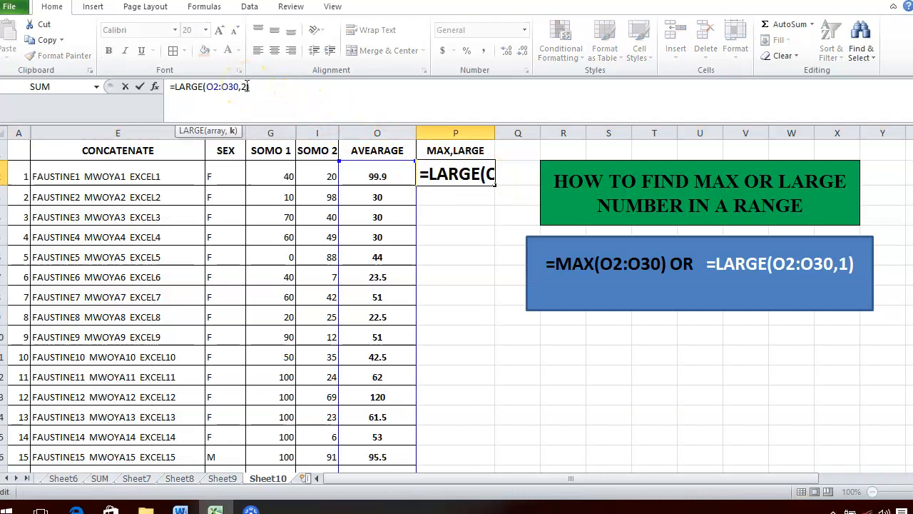
{"action": "key", "text": "BackSpace"}
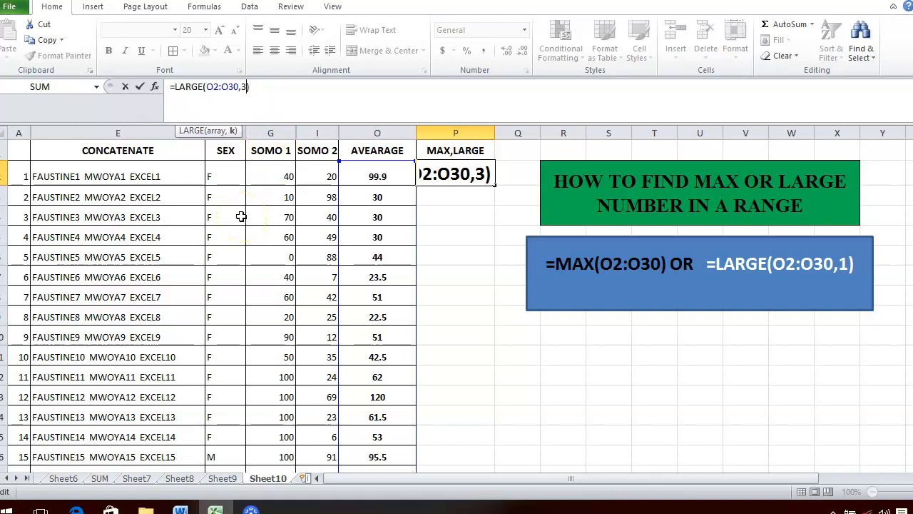
{"action": "key", "text": "Return"}
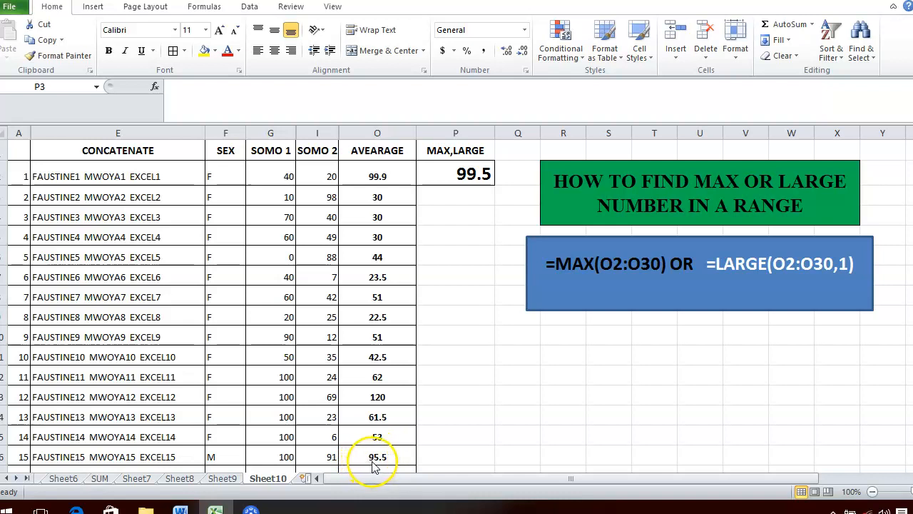
{"action": "key", "text": "Return"}
Step: Set the k argument of P2's LARGE formula to 20
{"action": "left_click", "coordinate": [483, 171]}
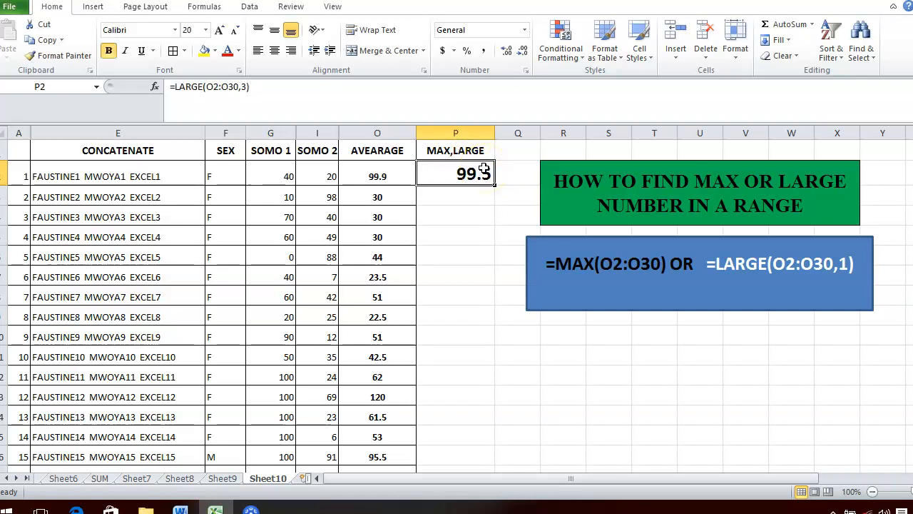
{"action": "left_click", "coordinate": [247, 87]}
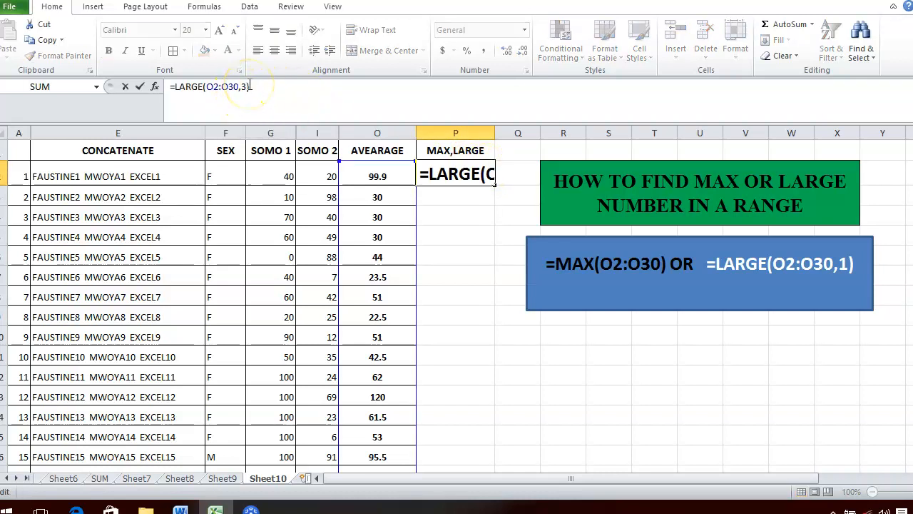
{"action": "key", "text": "Left"}
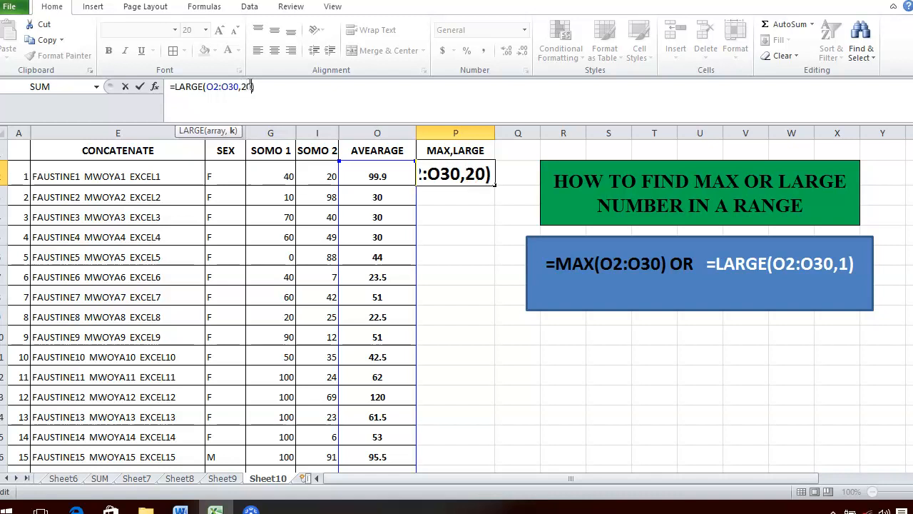
{"action": "key", "text": "Return"}
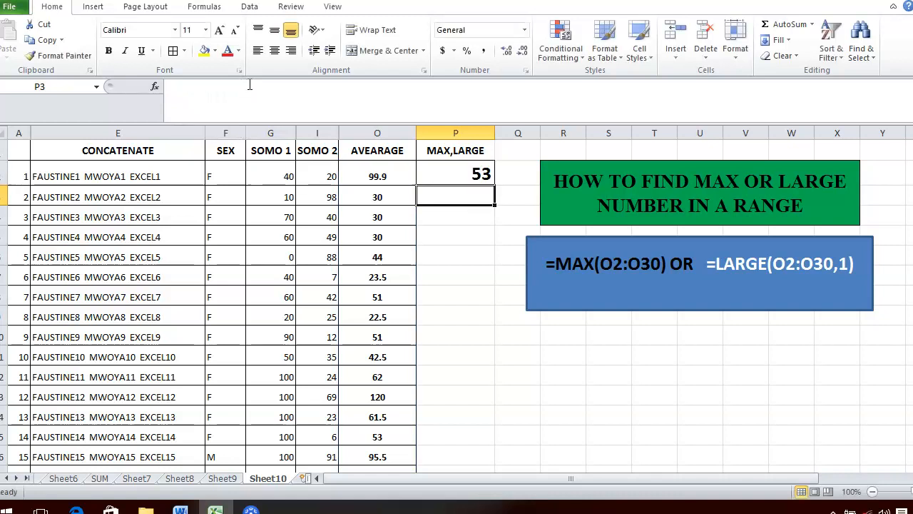
{"action": "left_click", "coordinate": [452, 177]}
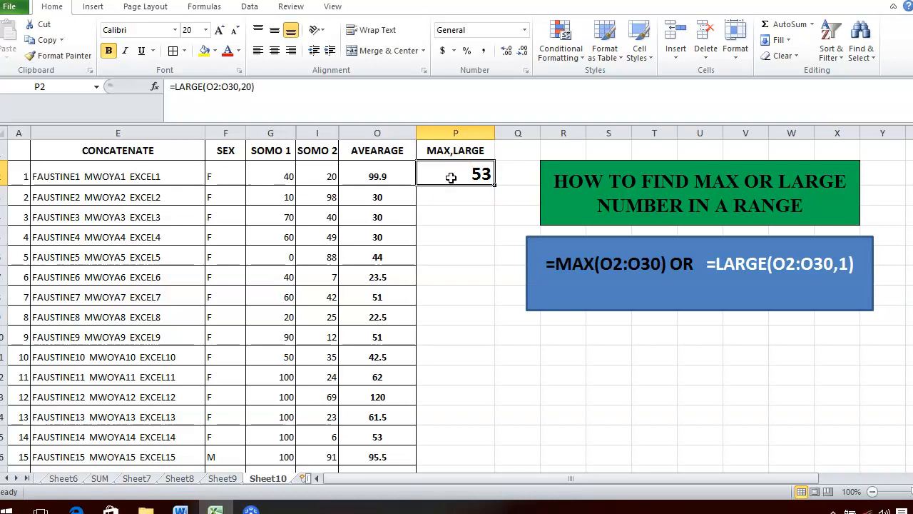
Step: Restore k to 1 so P2 returns 120 again
{"action": "left_click", "coordinate": [247, 86]}
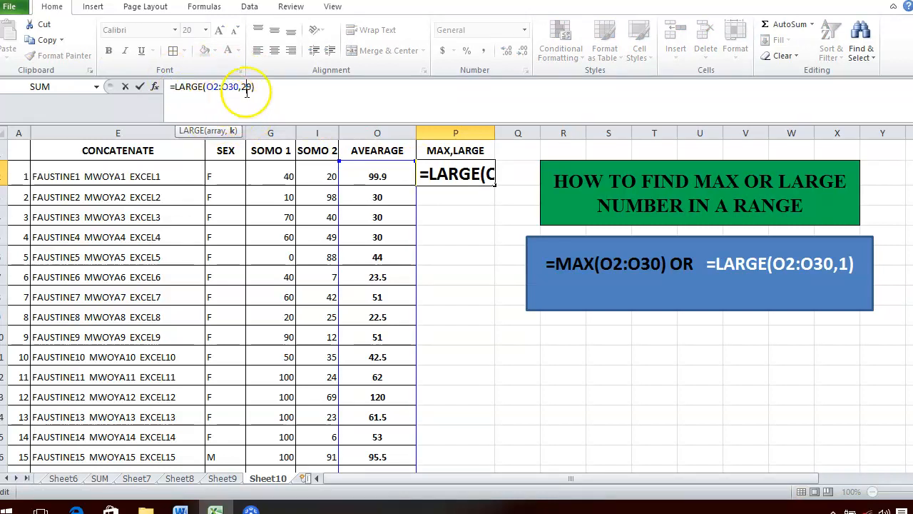
{"action": "key", "text": "BackSpace"}
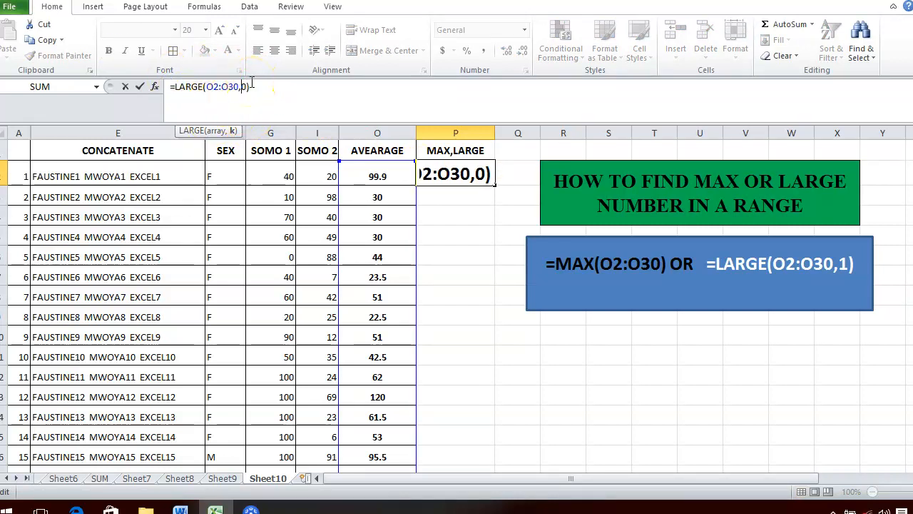
{"action": "key", "text": "BackSpace"}
{"action": "key", "text": "Return"}
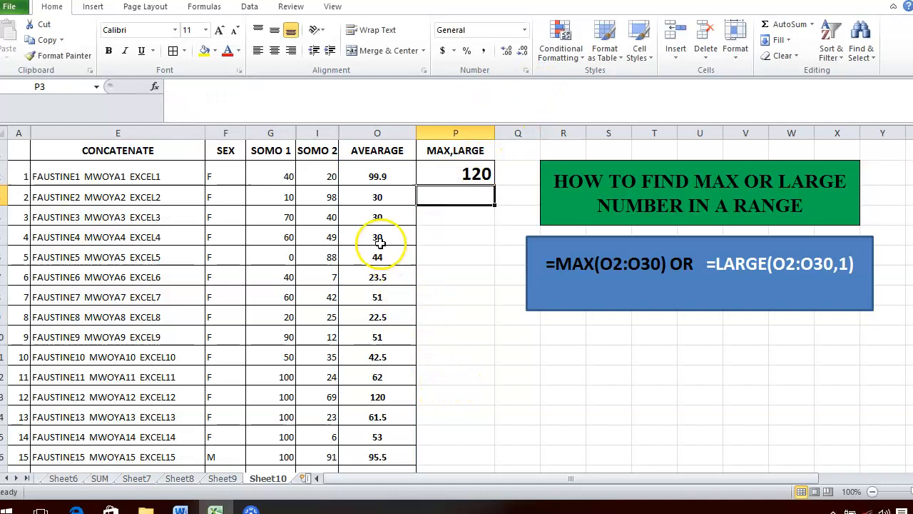
Step: Overwrite O11 with 200 and O8 with 140, making P2's LARGE result 200
{"action": "left_click", "coordinate": [372, 349]}
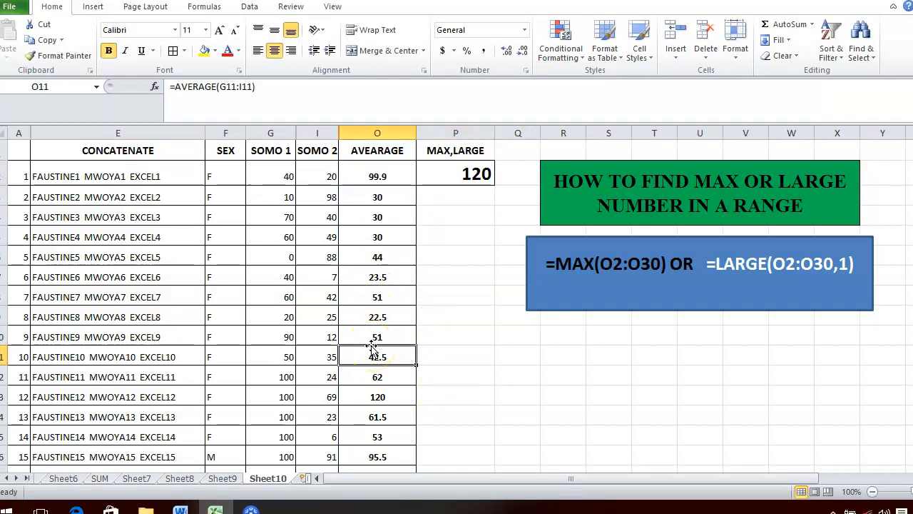
{"action": "type", "text": "2"}
{"action": "type", "text": "00"}
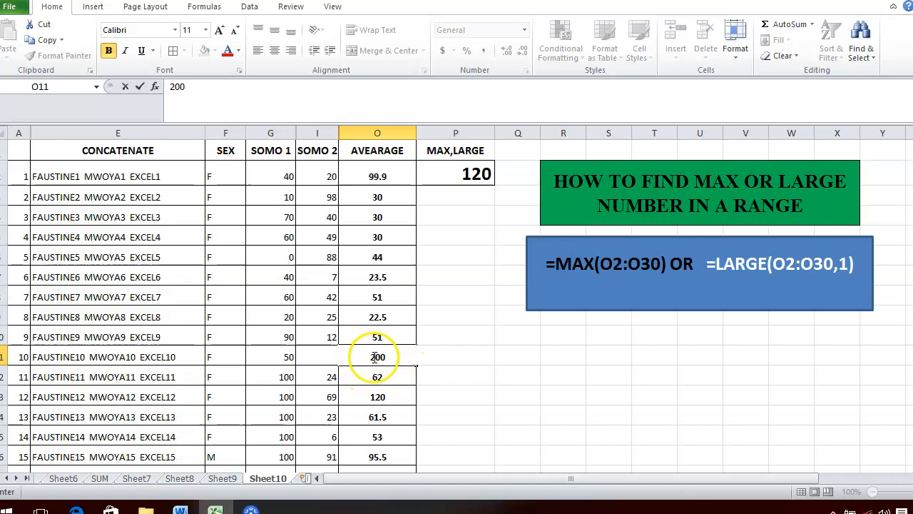
{"action": "key", "text": "Return"}
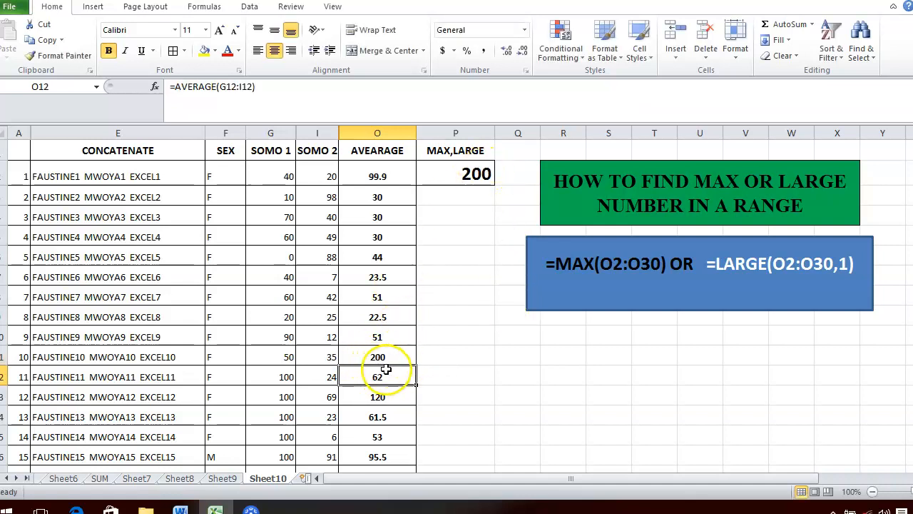
{"action": "left_click", "coordinate": [376, 295]}
{"action": "type", "text": "140"}
{"action": "key", "text": "Return"}
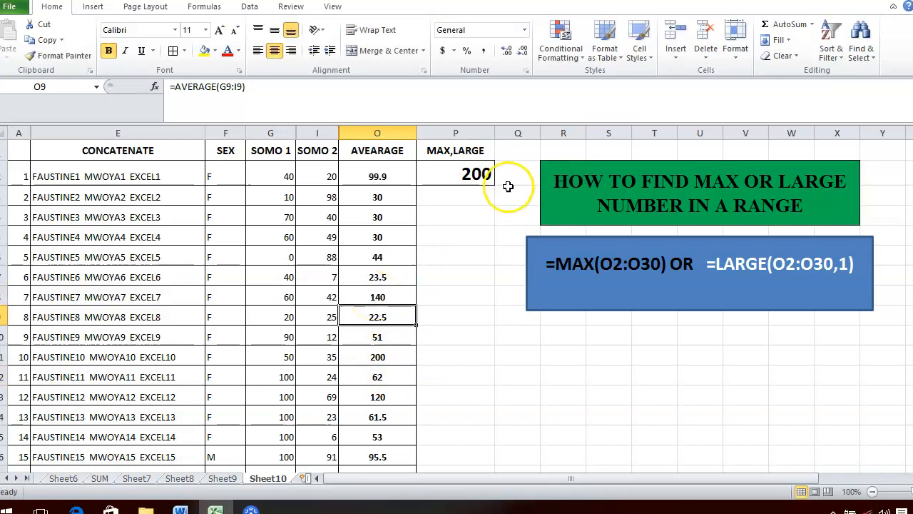
{"action": "left_click", "coordinate": [473, 171]}
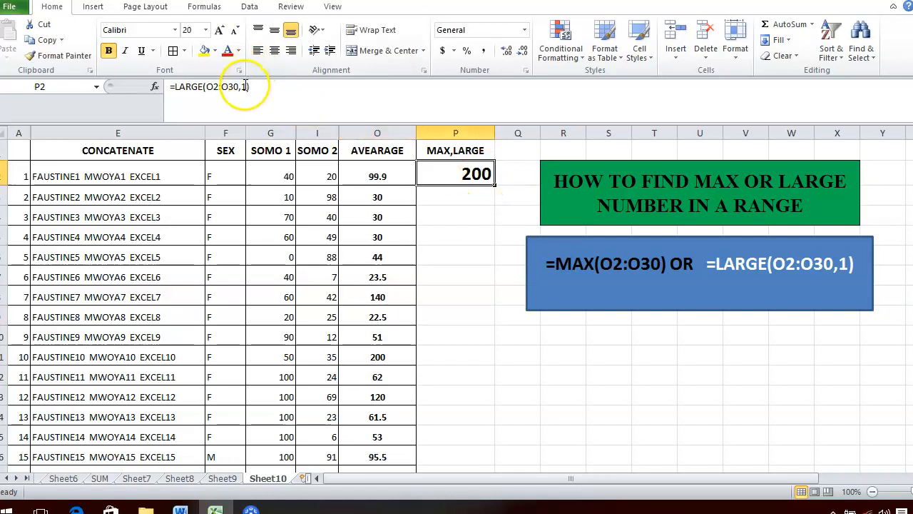
Step: Change P2's k argument to 2, returning 140 as the second-largest value
{"action": "left_click", "coordinate": [245, 86]}
{"action": "key", "text": "BackSpace"}
{"action": "type", "text": "4"}
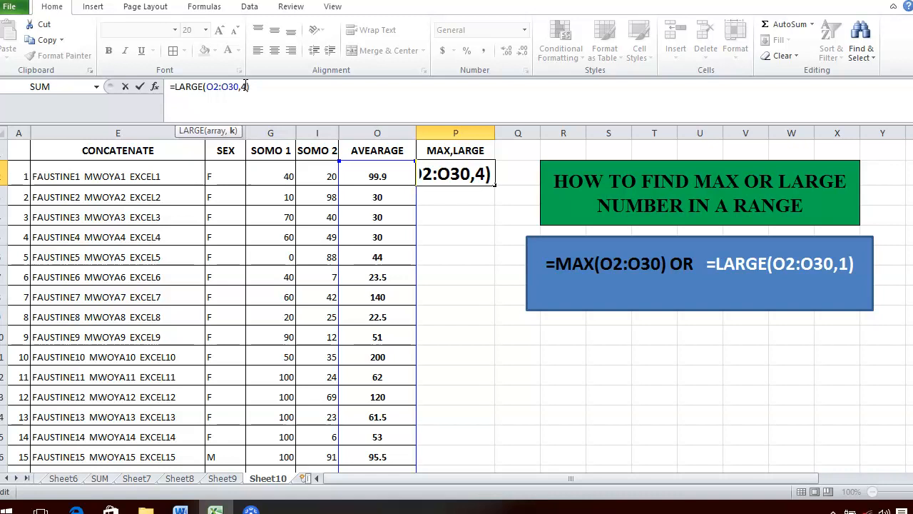
{"action": "key", "text": "BackSpace"}
{"action": "type", "text": "2"}
{"action": "key", "text": "Return"}
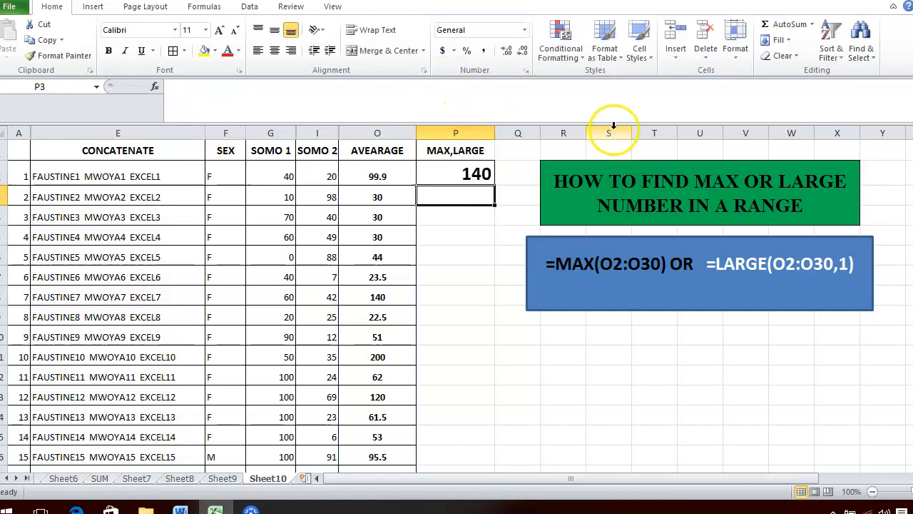
{"action": "left_click", "coordinate": [476, 173]}
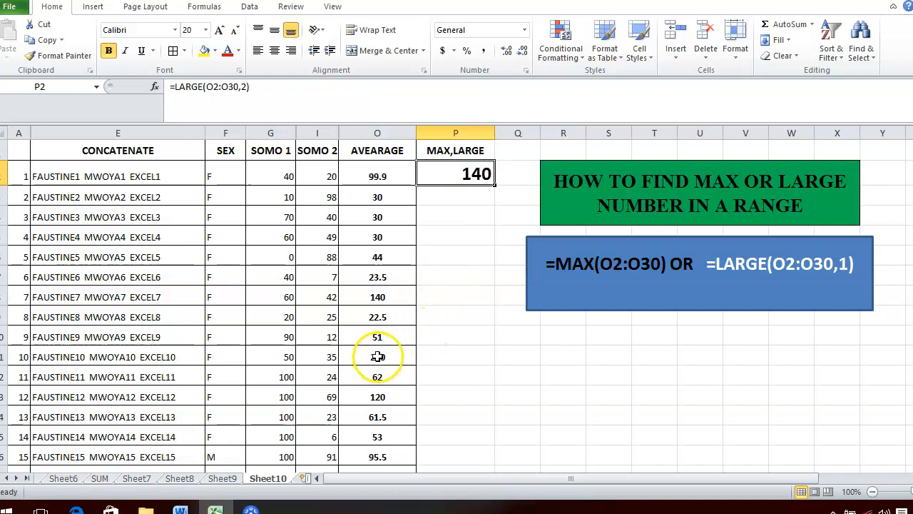
{"action": "left_click", "coordinate": [513, 330]}
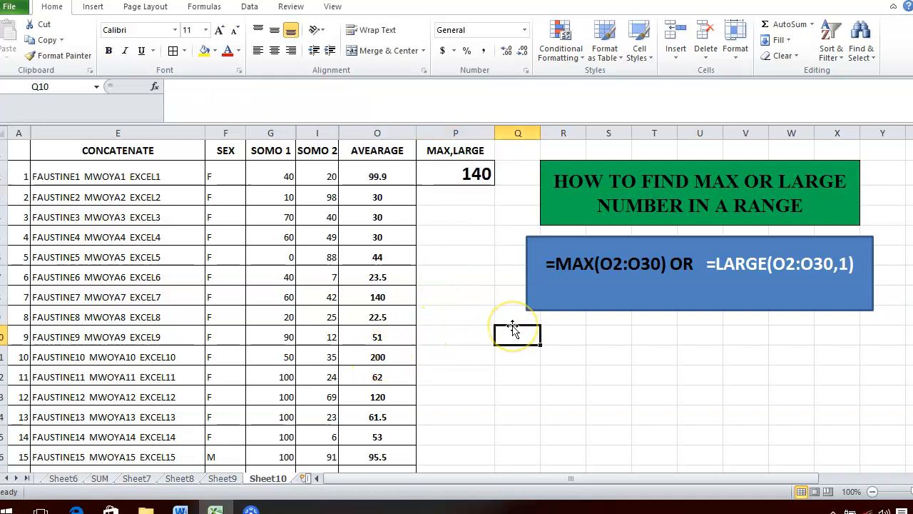